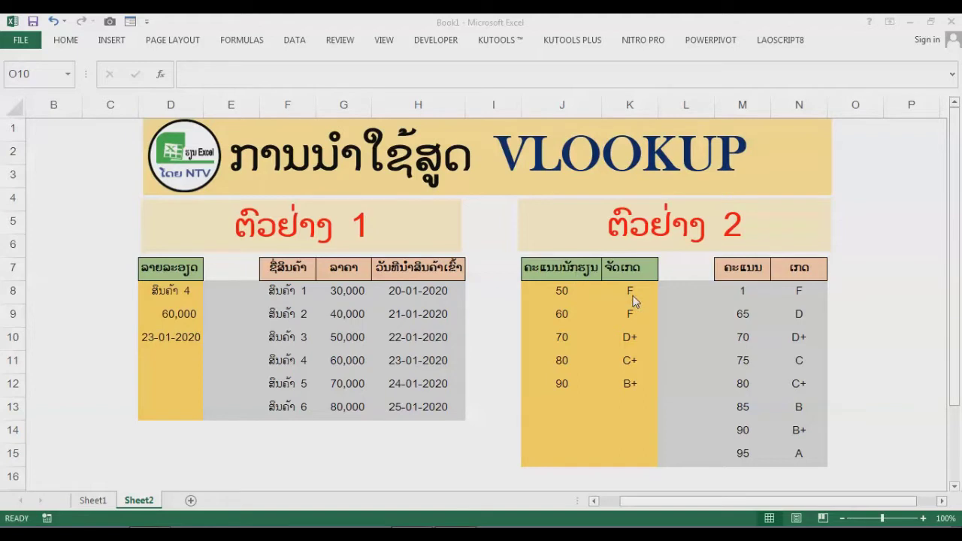
# Clear the product, price and date cells D8:D10 in the first example
pyautogui.click(159, 309)
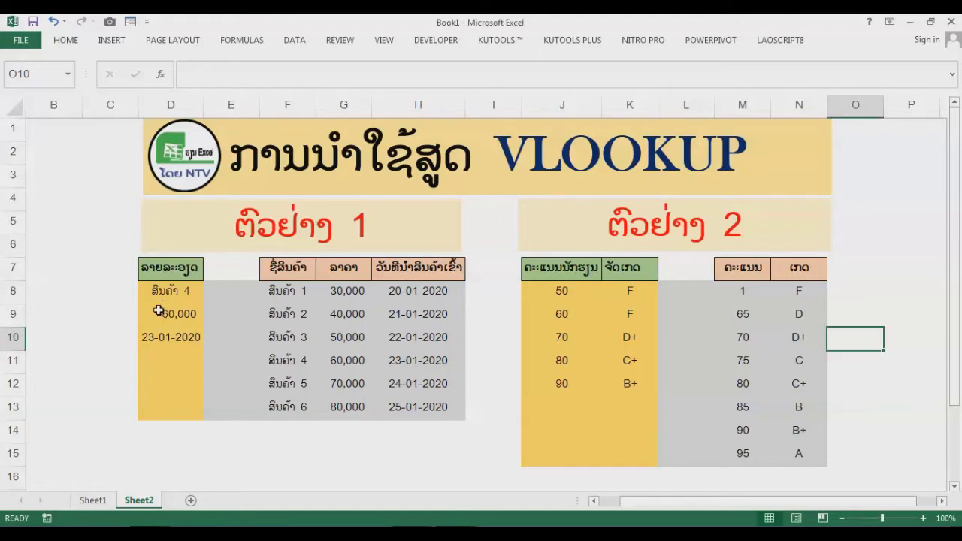
pyautogui.moveTo(152, 313); pyautogui.dragTo(175, 341)
pyautogui.press('Delete')
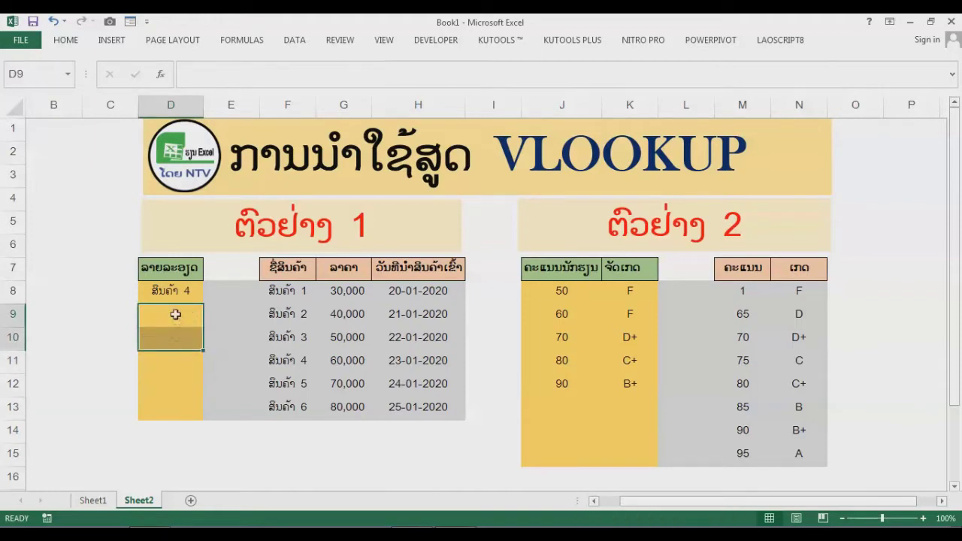
pyautogui.click(174, 314)
pyautogui.click(173, 293)
pyautogui.press('Delete')
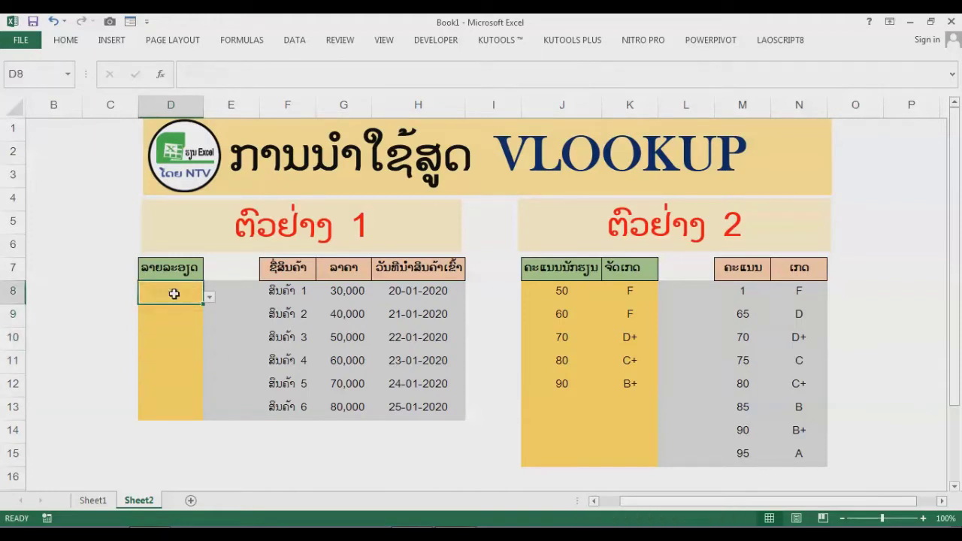
# Choose ສິນຄ້າ 2 as the product in cell D8
pyautogui.click(209, 297)
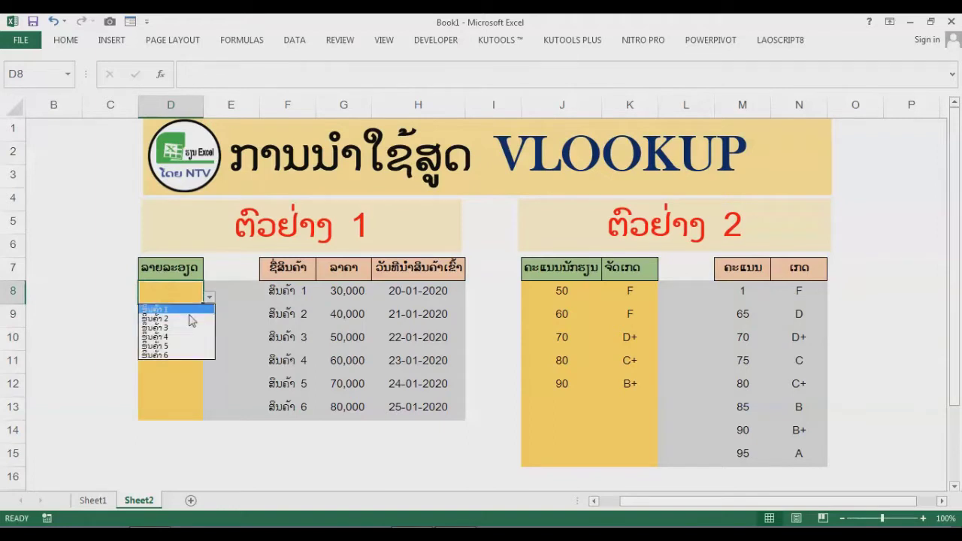
pyautogui.click(178, 319)
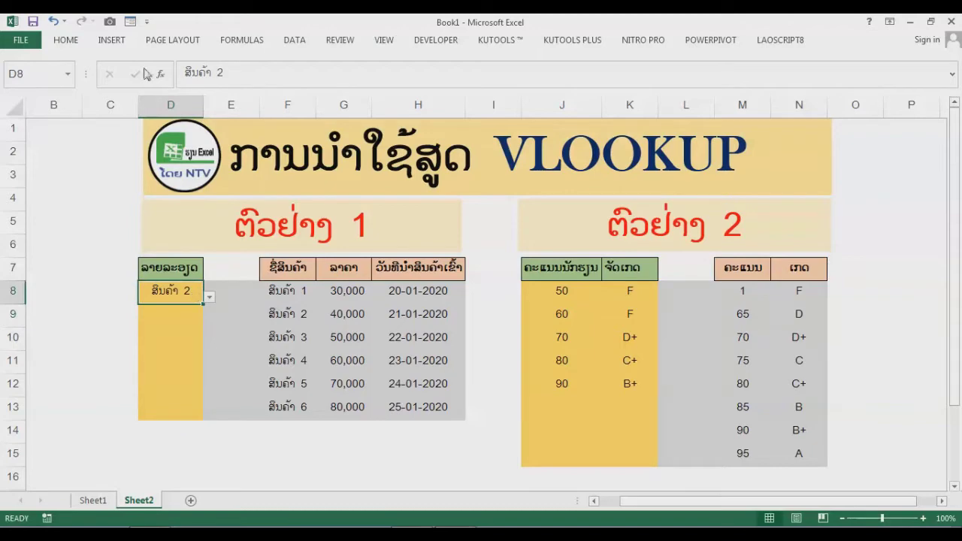
# Review the data validation settings of cell D8, including the allowed type and its source range
pyautogui.click(295, 41)
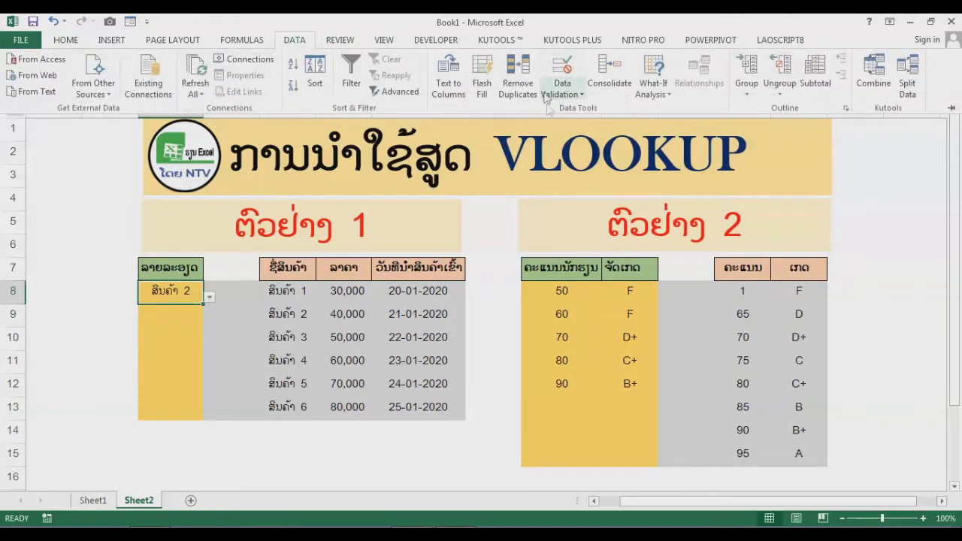
pyautogui.click(562, 91)
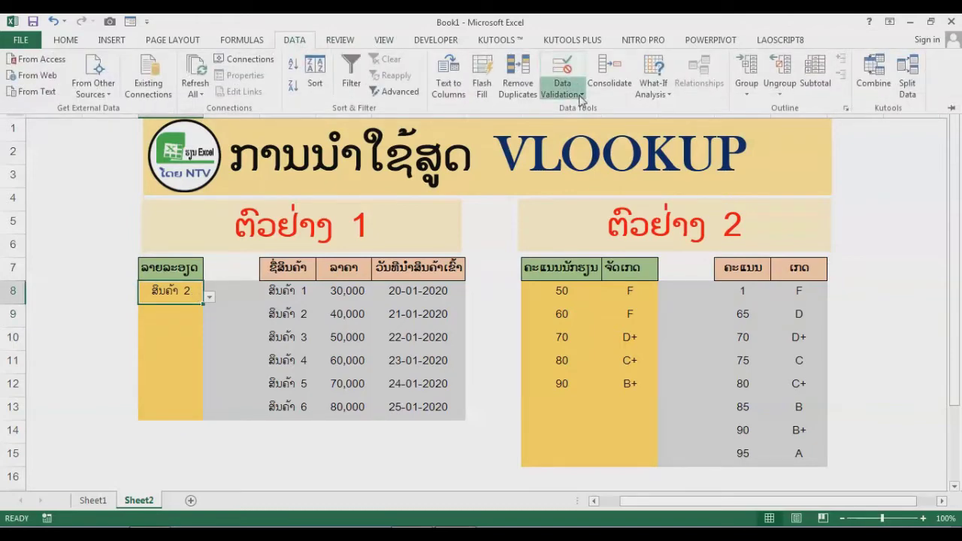
pyautogui.click(585, 110)
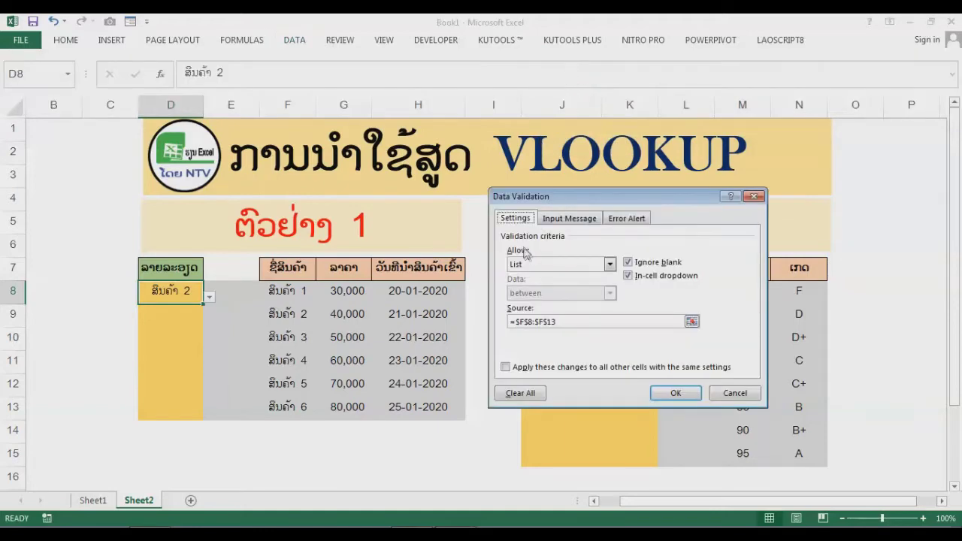
pyautogui.click(676, 393)
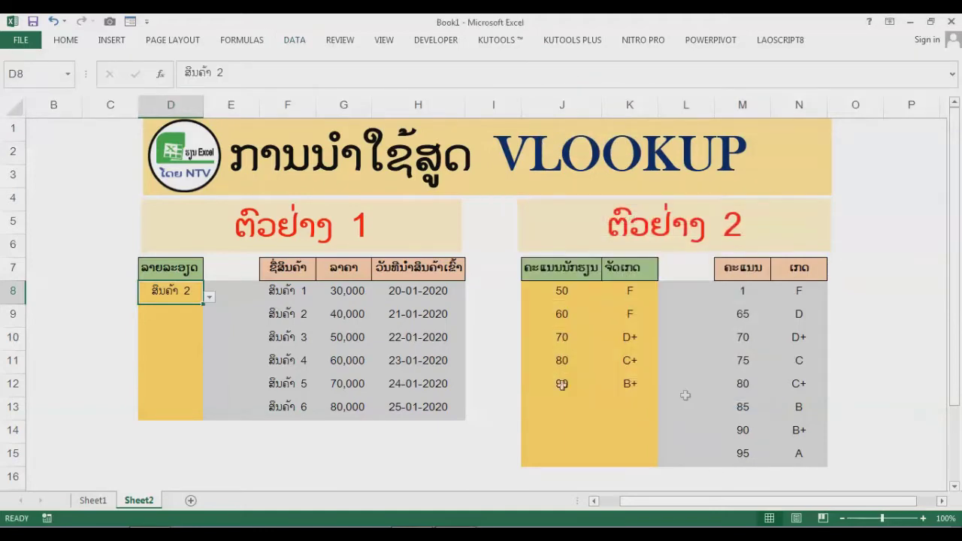
# Set the product in cell D8 to ສິນຄ້າ 4
pyautogui.click(209, 296)
pyautogui.click(193, 336)
pyautogui.click(188, 338)
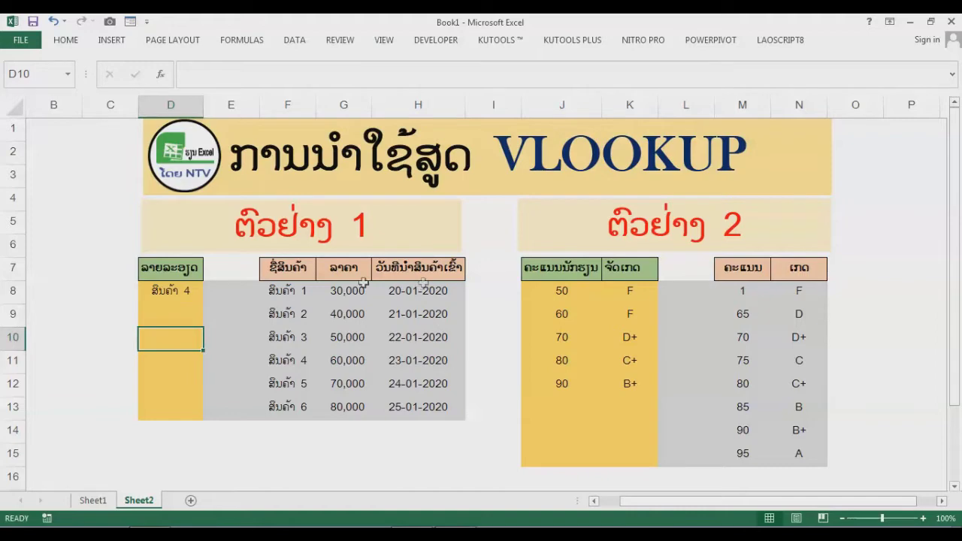
# Enter =VLOOKUP(D8,$F$8:$H$13,2,FALSE) in cell D9 to look up the chosen product's price
pyautogui.click(167, 307)
pyautogui.write('=vl')
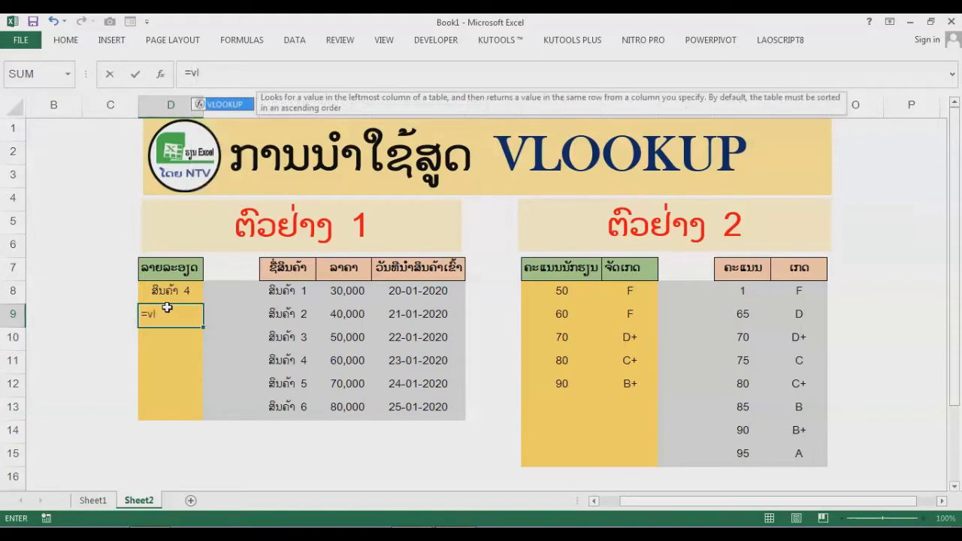
pyautogui.doubleClick(227, 107)
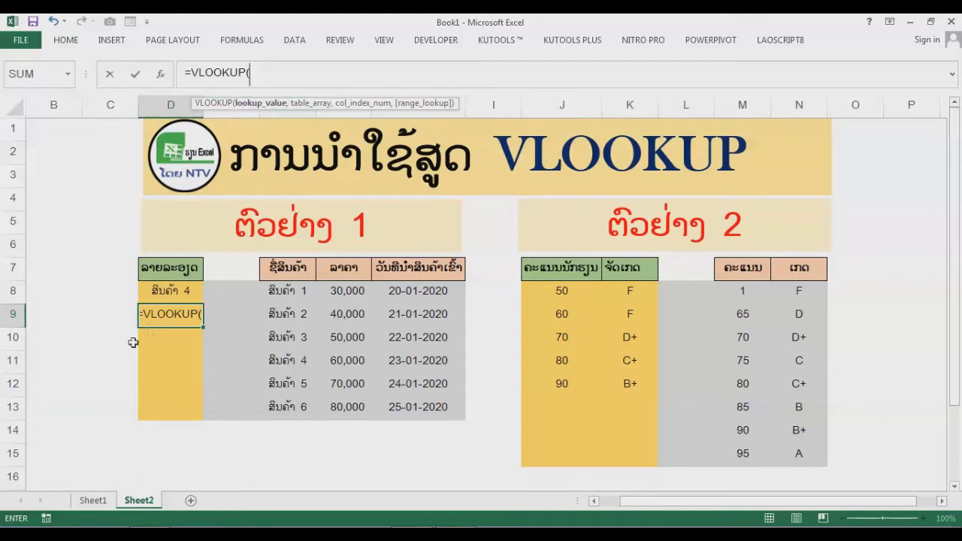
pyautogui.click(167, 294)
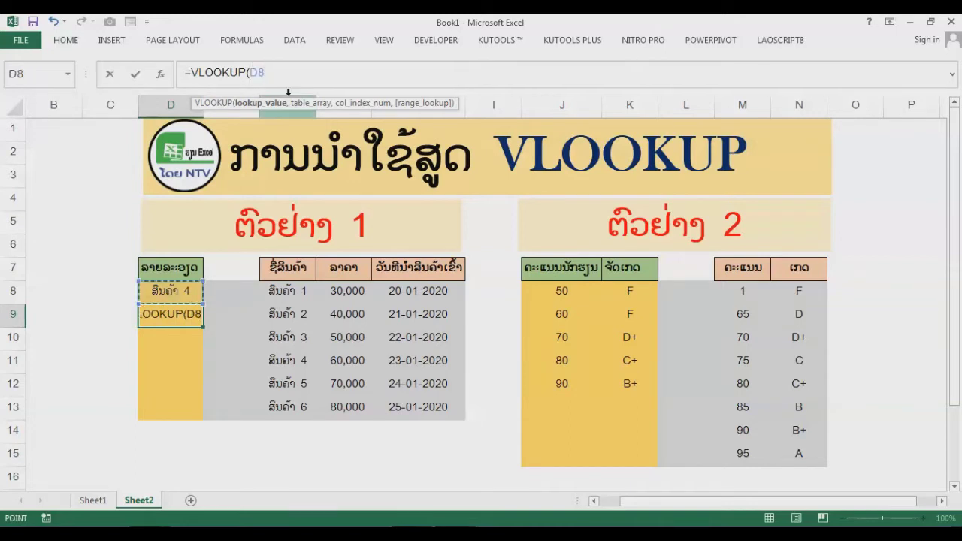
pyautogui.write(',')
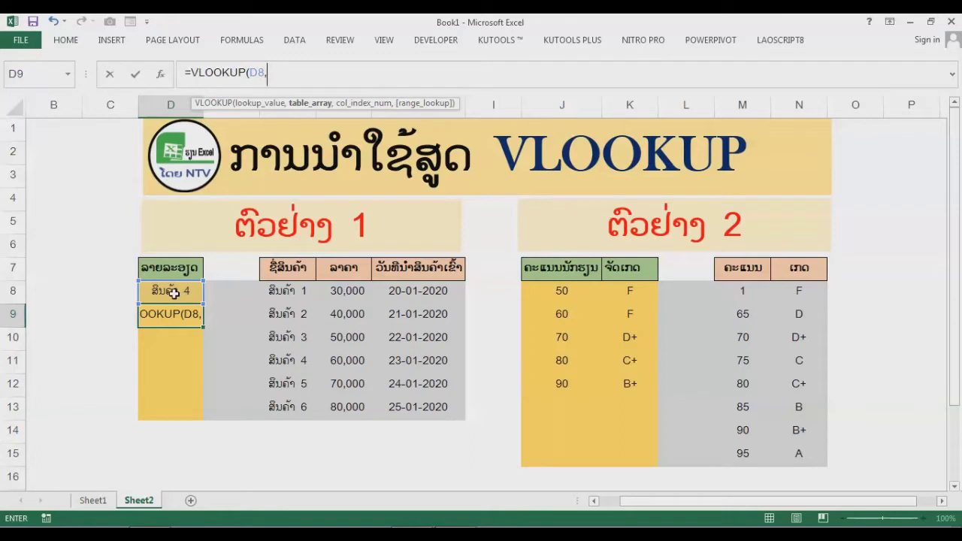
pyautogui.moveTo(276, 292); pyautogui.dragTo(419, 406)
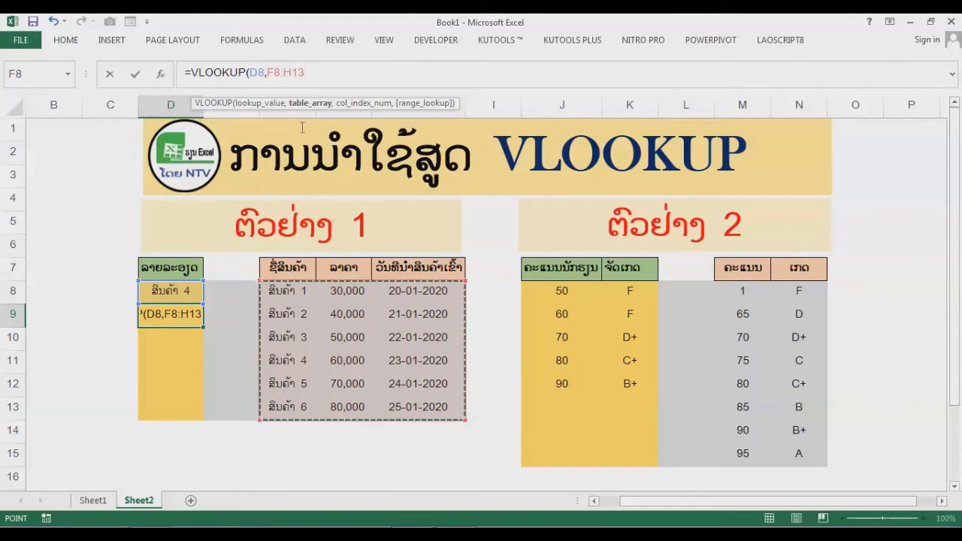
pyautogui.press('F4')
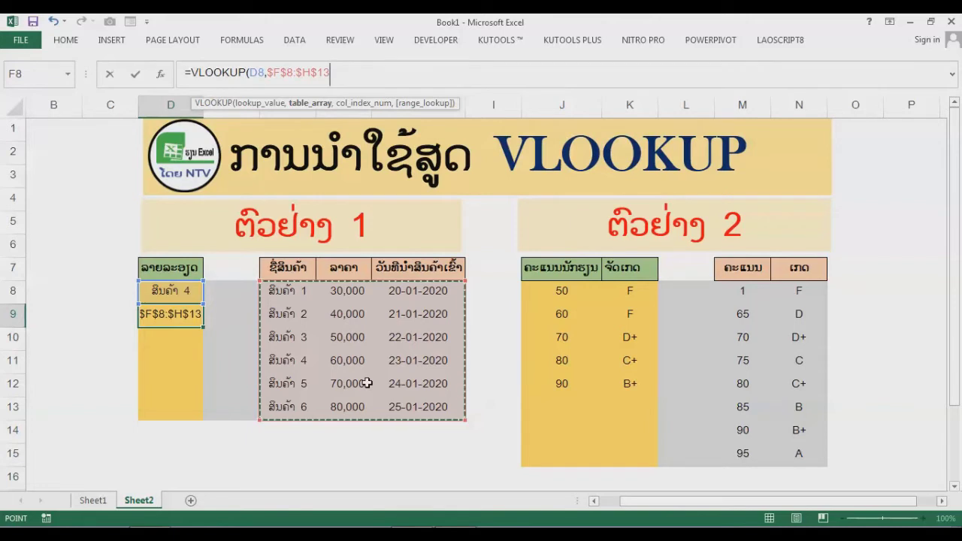
pyautogui.write(',')
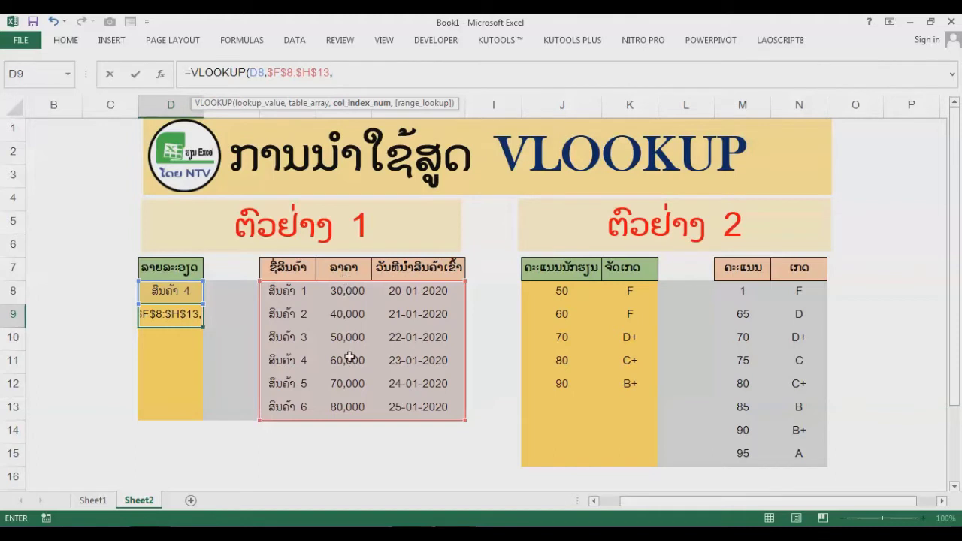
pyautogui.write('2')
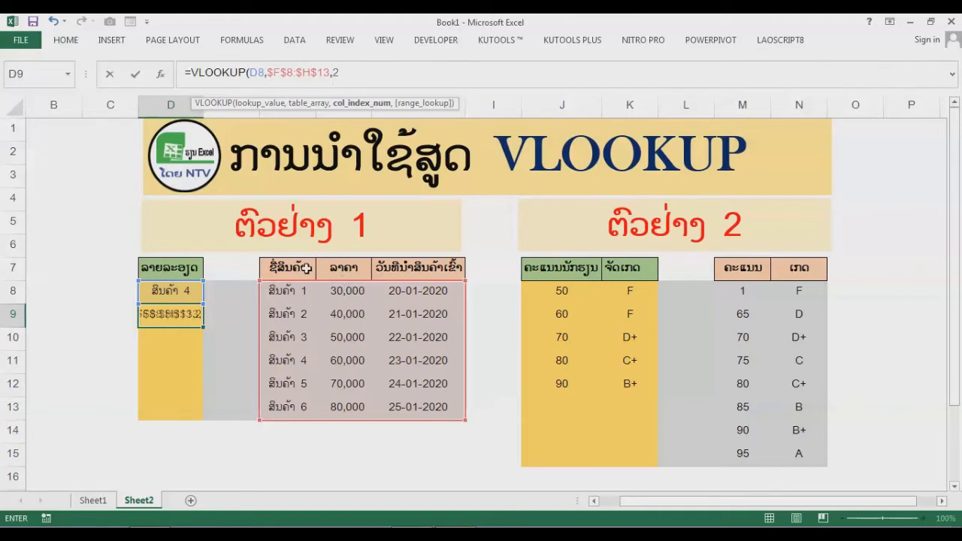
pyautogui.write(',')
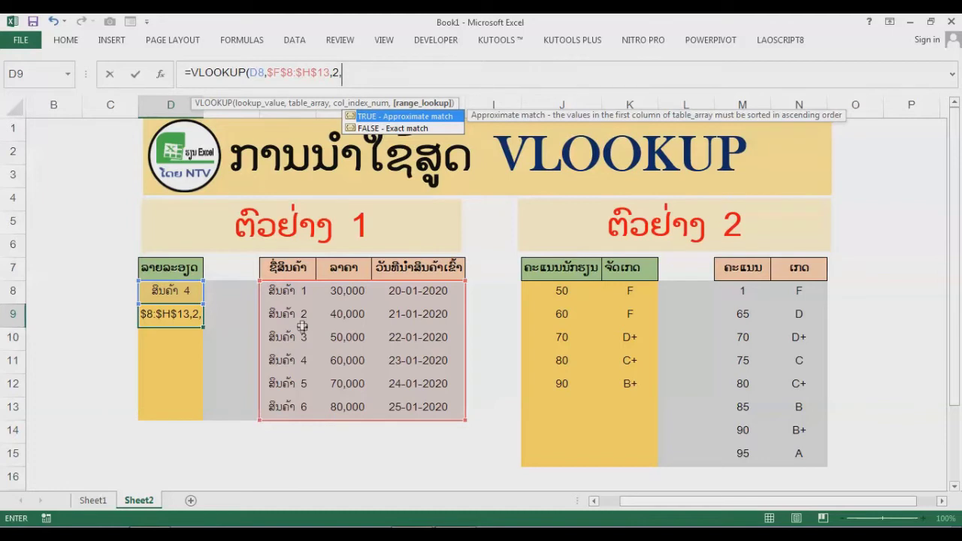
pyautogui.doubleClick(373, 129)
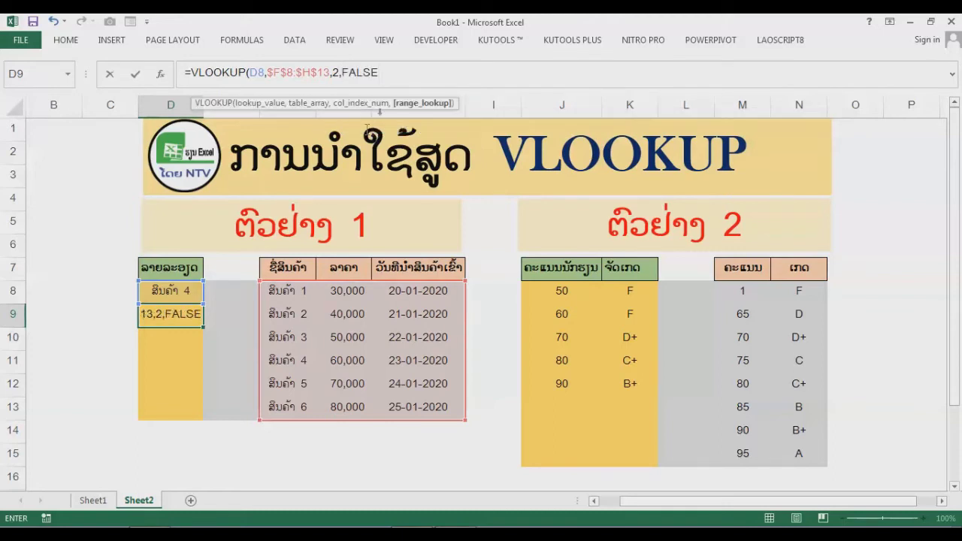
pyautogui.write(')')
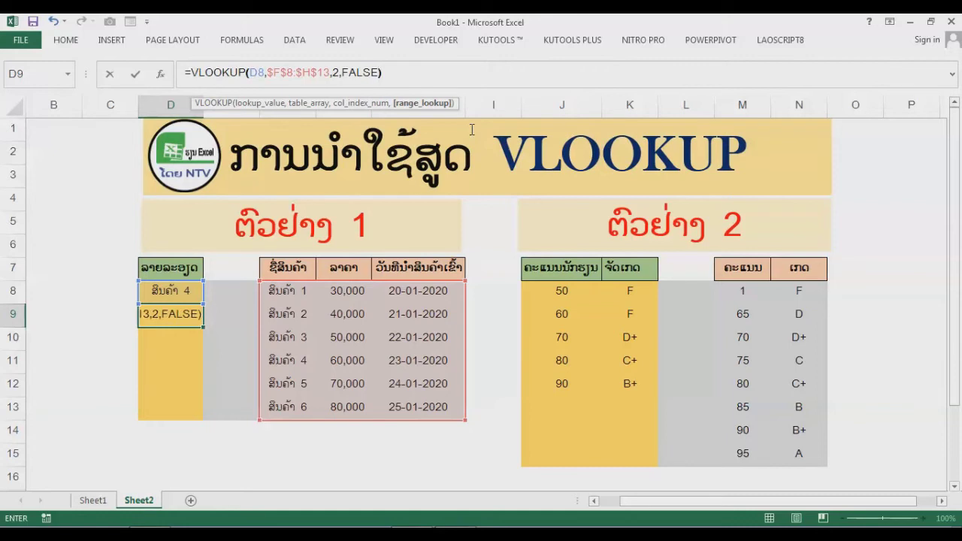
pyautogui.hotkey('ctrl', 'Return')
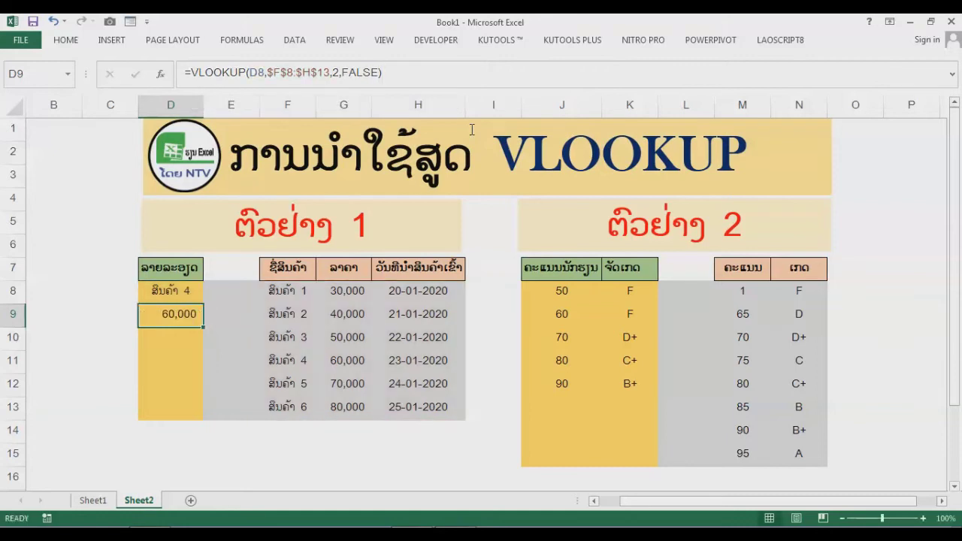
# Copy the text of the price formula in D9 and paste it into cell D10
pyautogui.click(191, 337)
pyautogui.click(191, 320)
pyautogui.moveTo(405, 75); pyautogui.dragTo(159, 82)
pyautogui.press('Escape')
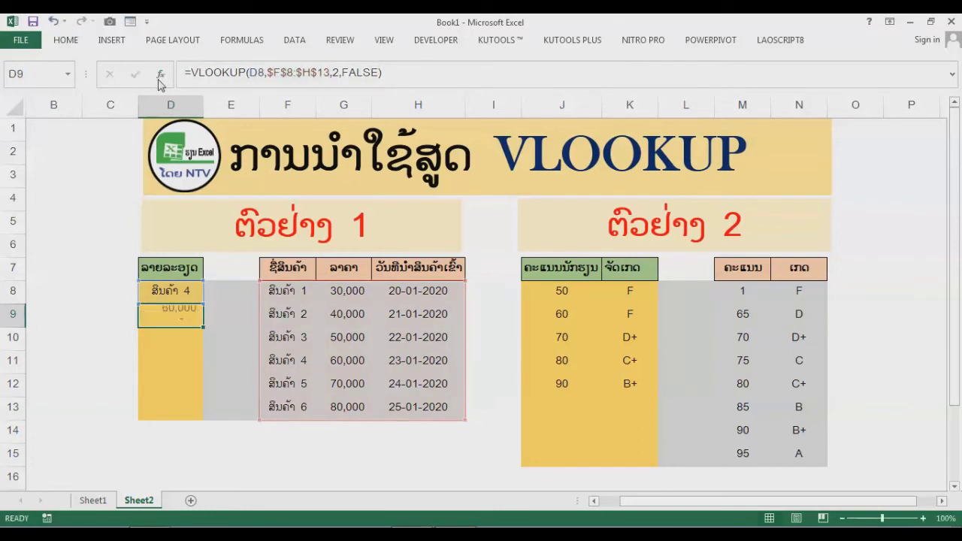
pyautogui.click(179, 337)
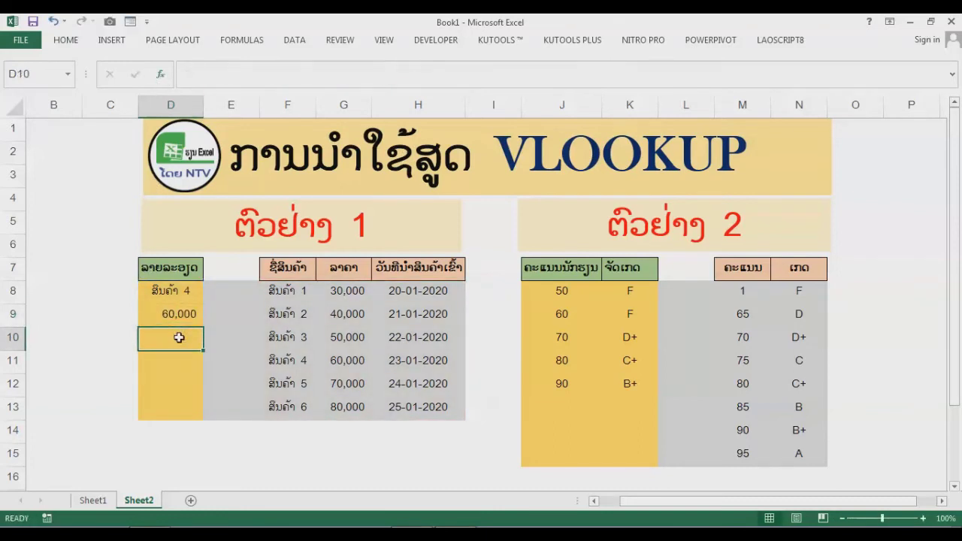
pyautogui.hotkey('ctrl', 'v')
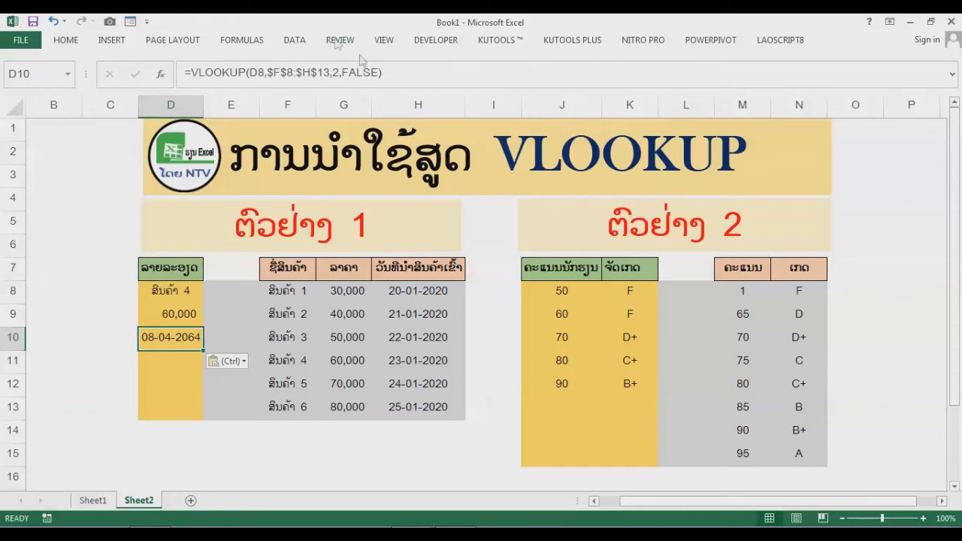
# Set the column index of the VLOOKUP formula in D10 to 3 to look up the import date
pyautogui.click(340, 73)
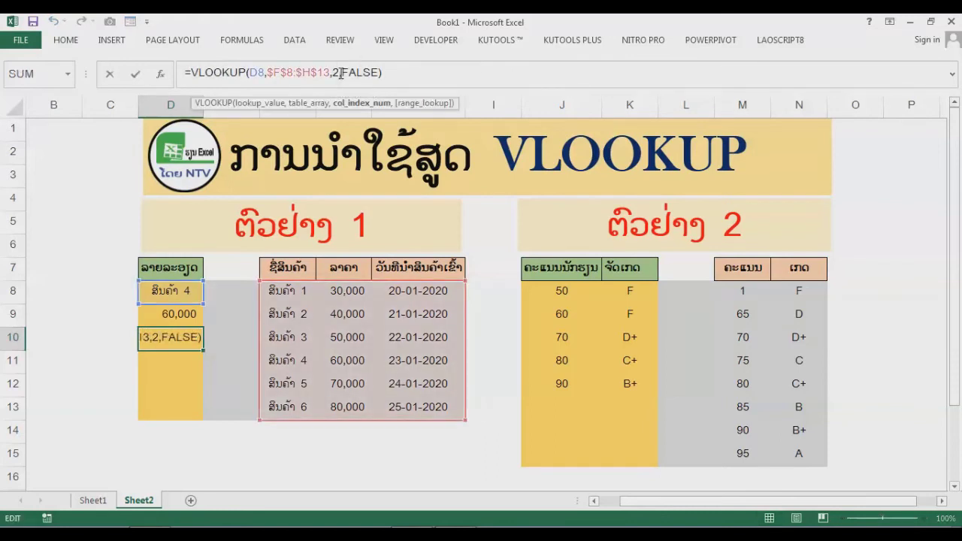
pyautogui.write(']3')
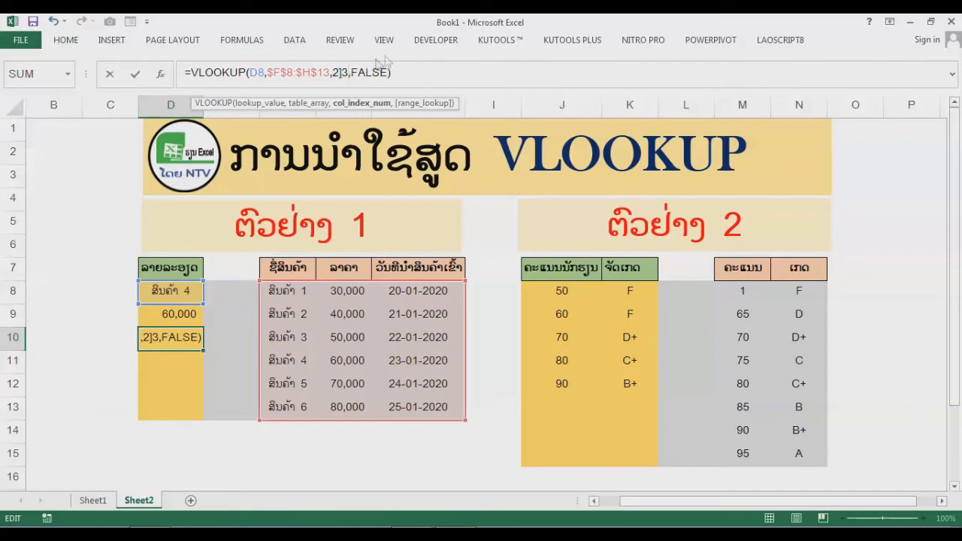
pyautogui.press('BackSpace')
pyautogui.press('BackSpace')
pyautogui.press('BackSpace')
pyautogui.write('3')
pyautogui.hotkey('ctrl', 'Return')
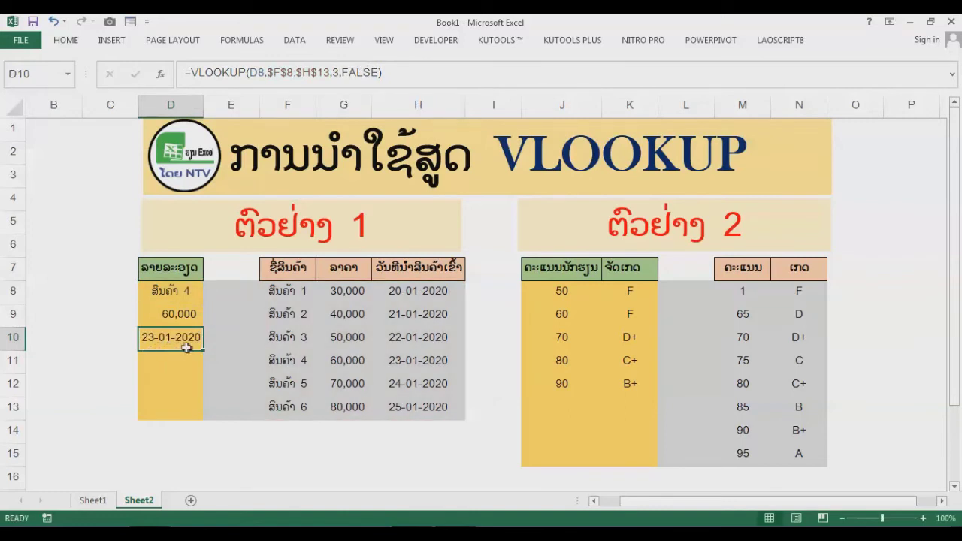
# Test the lookups by changing the product in cell D8 to ສິນຄ້າ 2
pyautogui.click(287, 361)
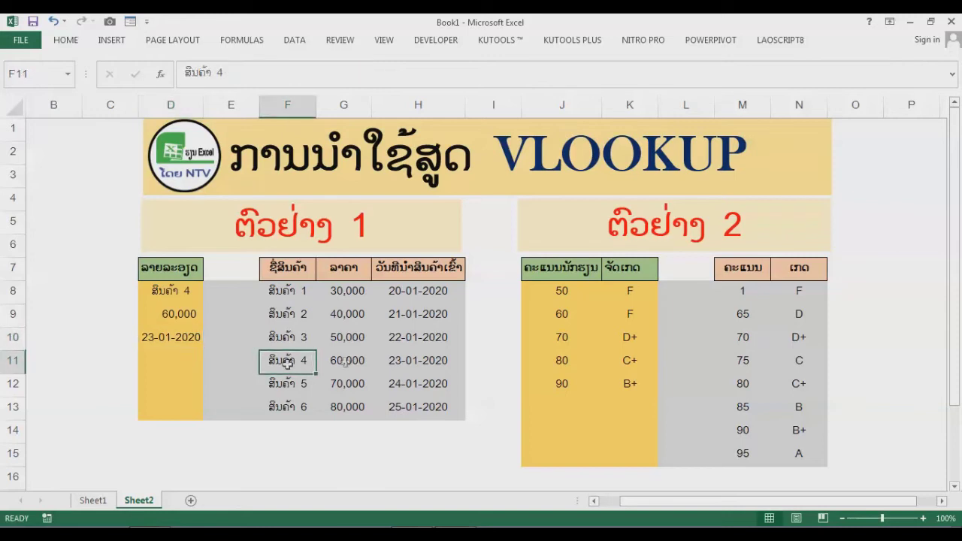
pyautogui.click(177, 294)
pyautogui.click(208, 297)
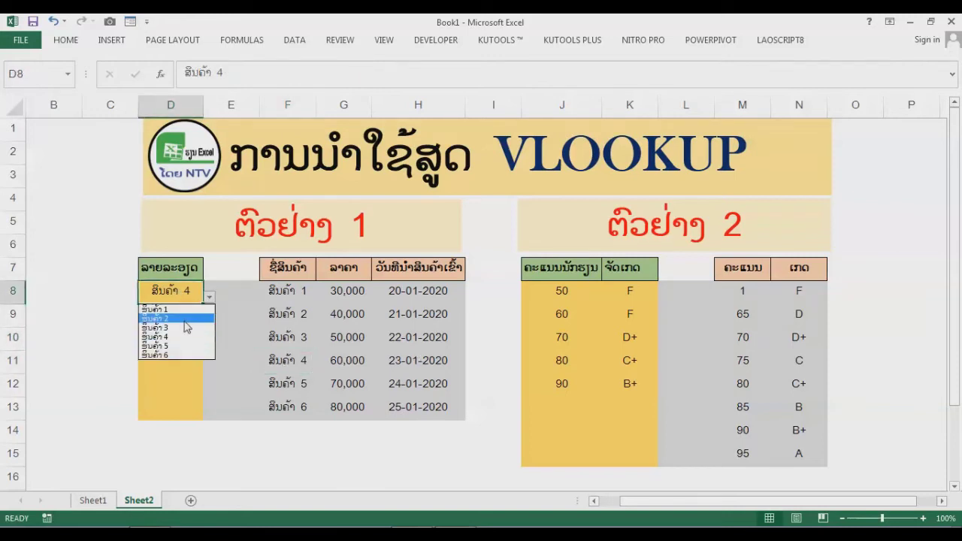
pyautogui.click(186, 319)
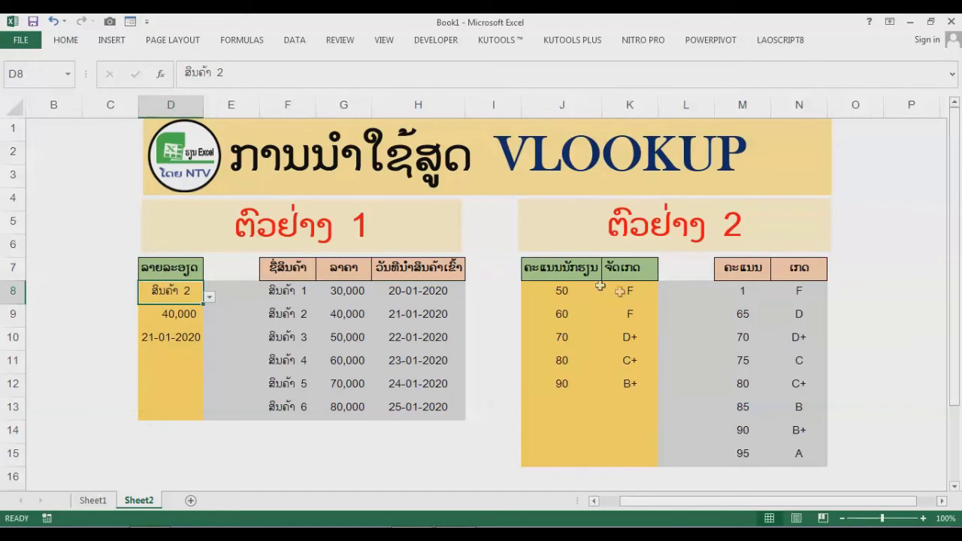
# Clear the grade formulas in K8:K12 of the second example and examine the student scores and grading table
pyautogui.moveTo(624, 293); pyautogui.dragTo(626, 383)
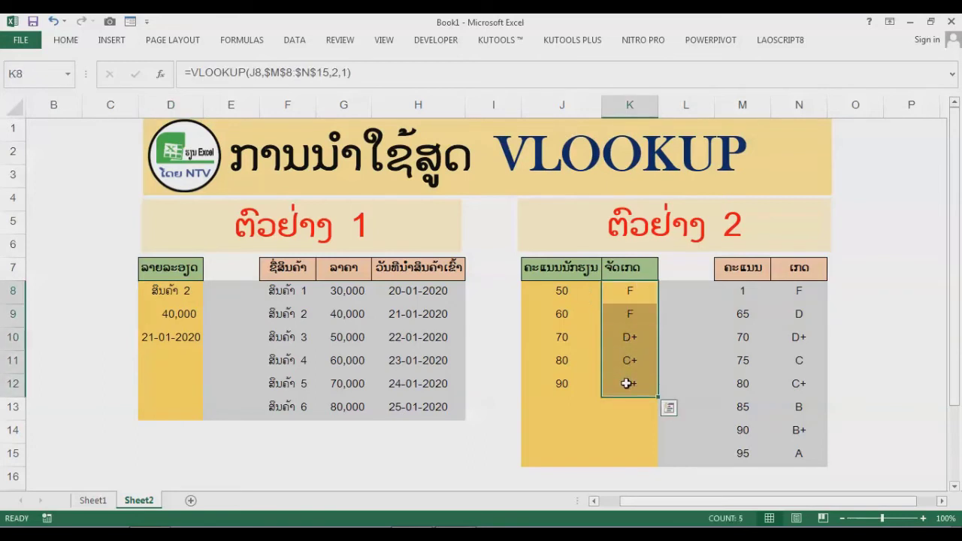
pyautogui.press('Delete')
pyautogui.click(572, 299)
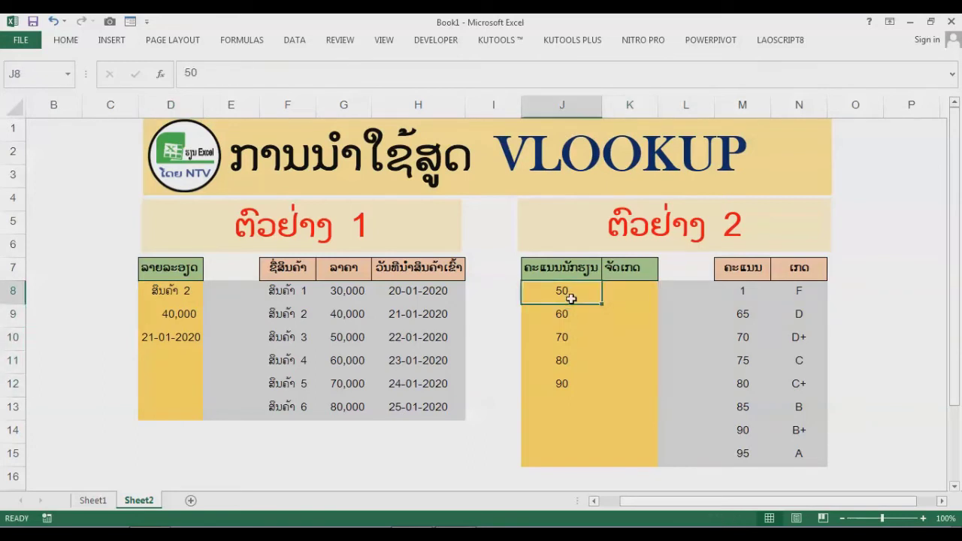
pyautogui.moveTo(742, 268); pyautogui.dragTo(790, 449)
pyautogui.moveTo(562, 295); pyautogui.dragTo(560, 391)
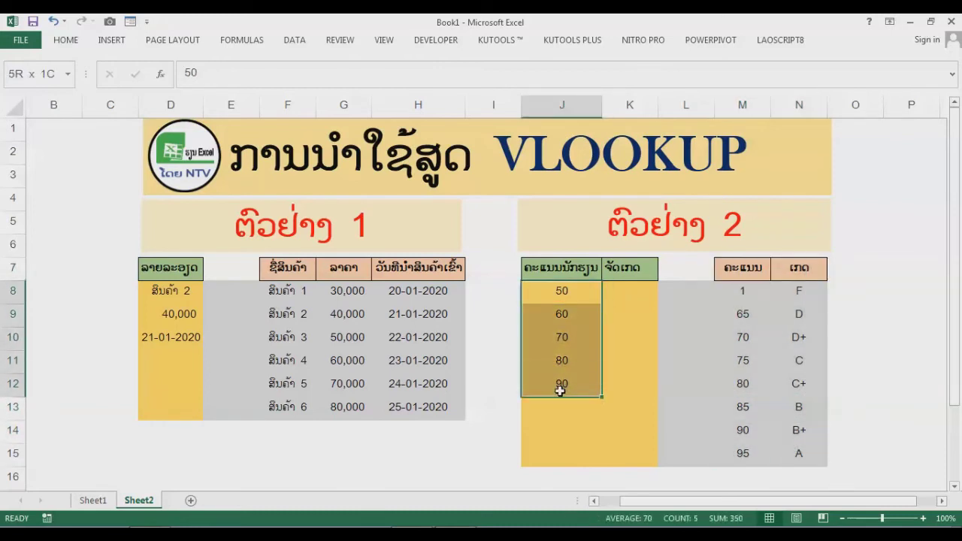
# Start a VLOOKUP formula in K8 with J8 as the lookup value and the absolute range $M$8:$N$15 as the table array
pyautogui.click(630, 293)
pyautogui.write('=')
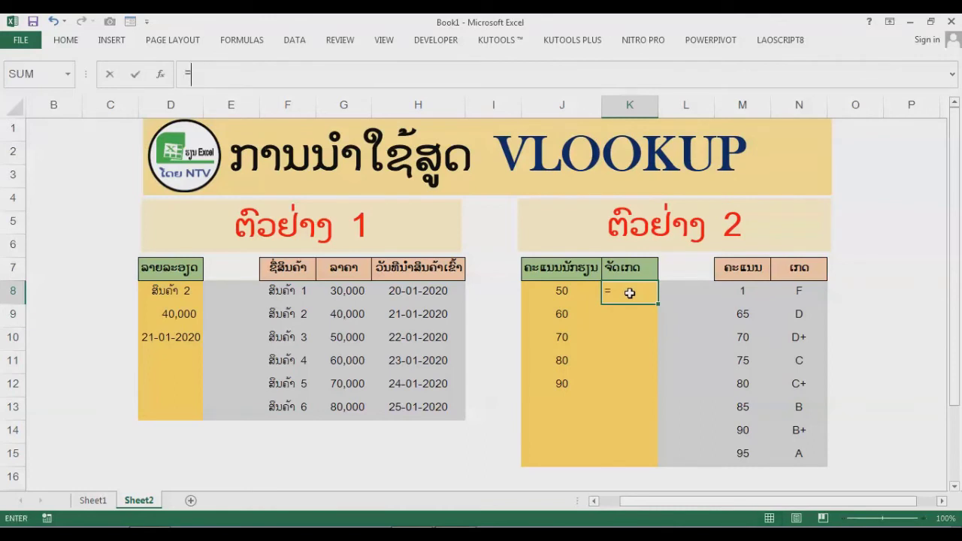
pyautogui.write('vl')
pyautogui.press('Tab')
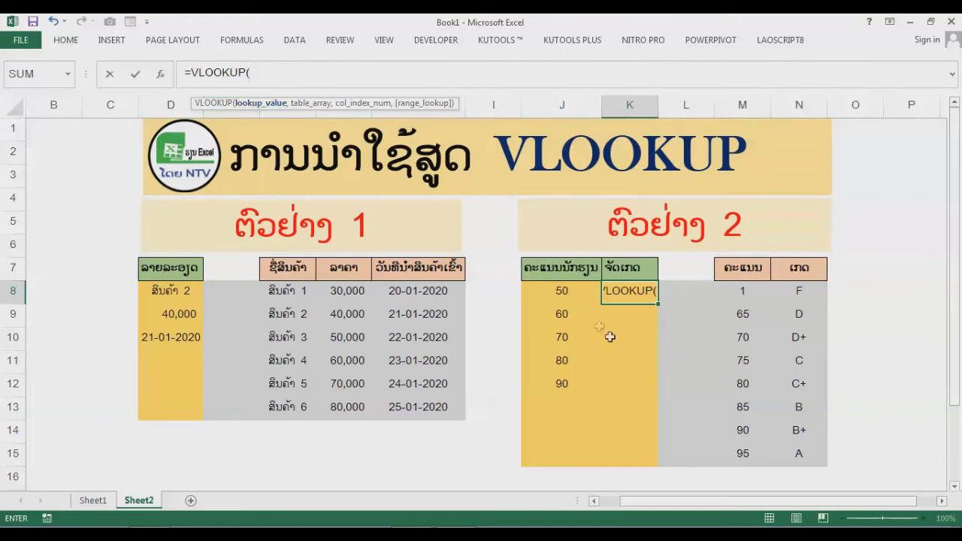
pyautogui.click(565, 289)
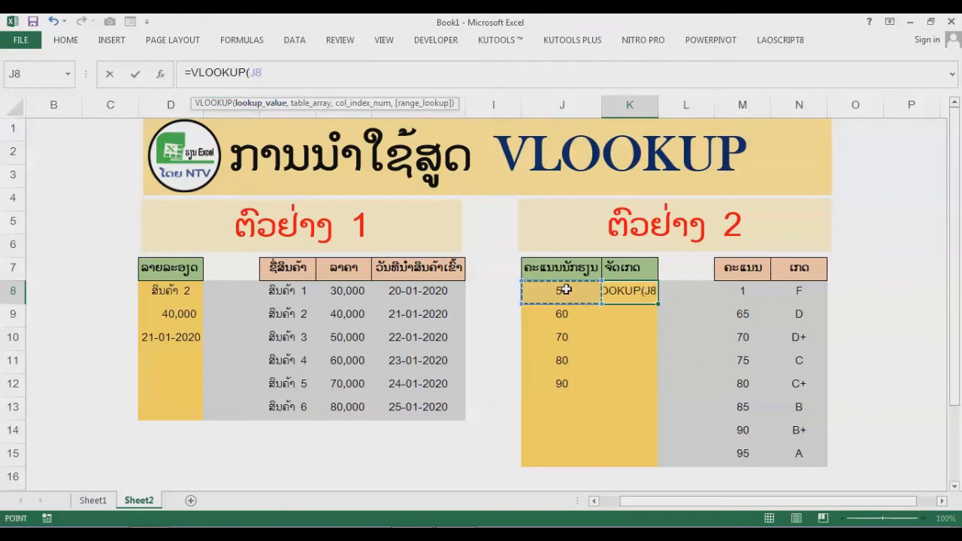
pyautogui.write(',')
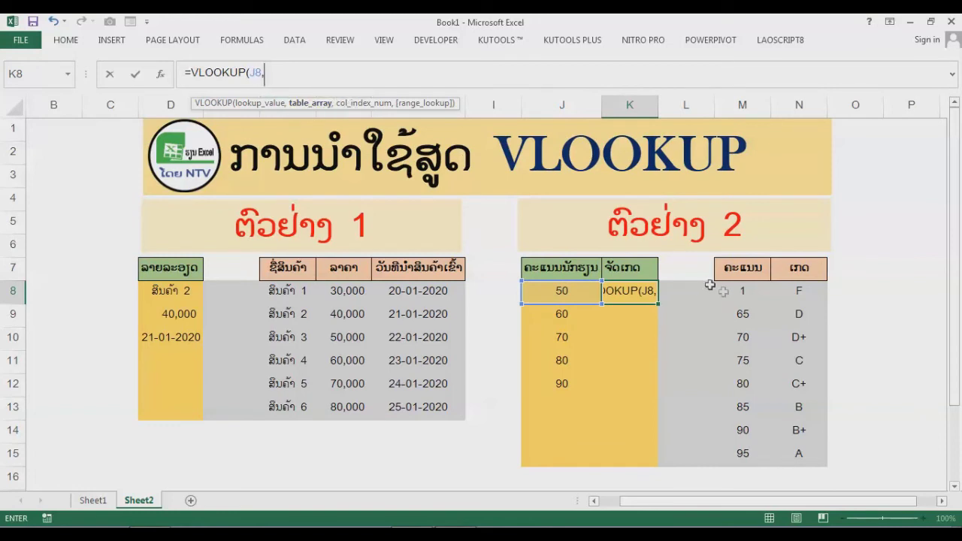
pyautogui.moveTo(738, 292); pyautogui.dragTo(801, 451)
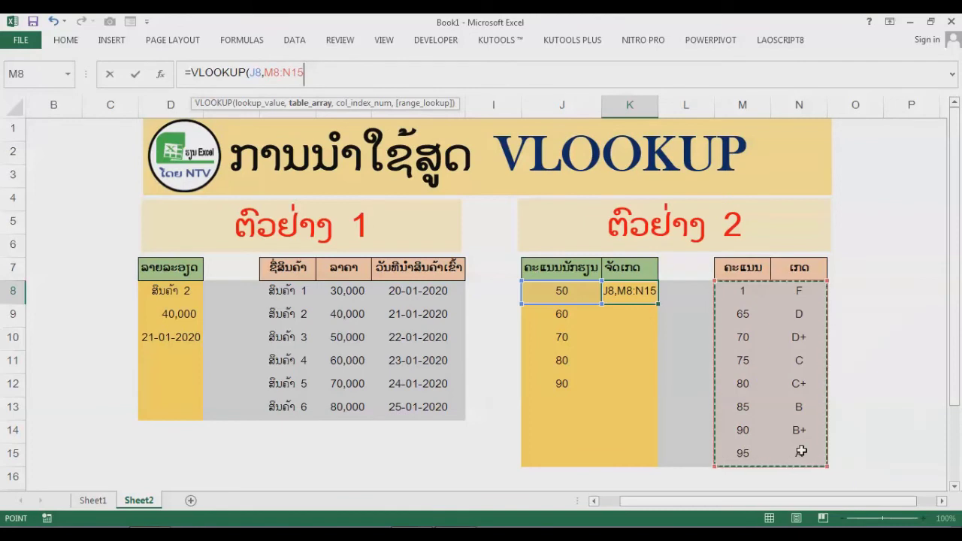
pyautogui.press('F4')
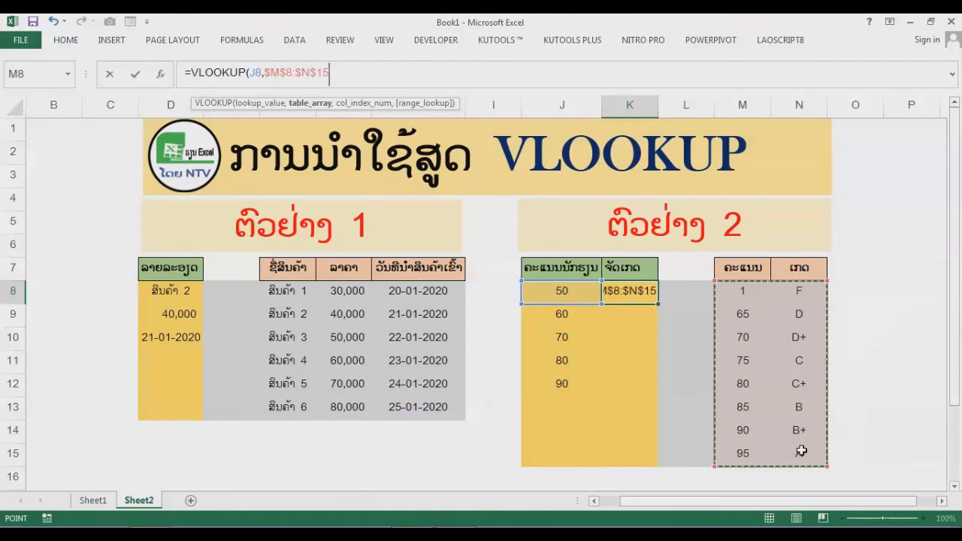
# Complete the K8 formula with column index 2 and FALSE for an exact match
pyautogui.write(',')
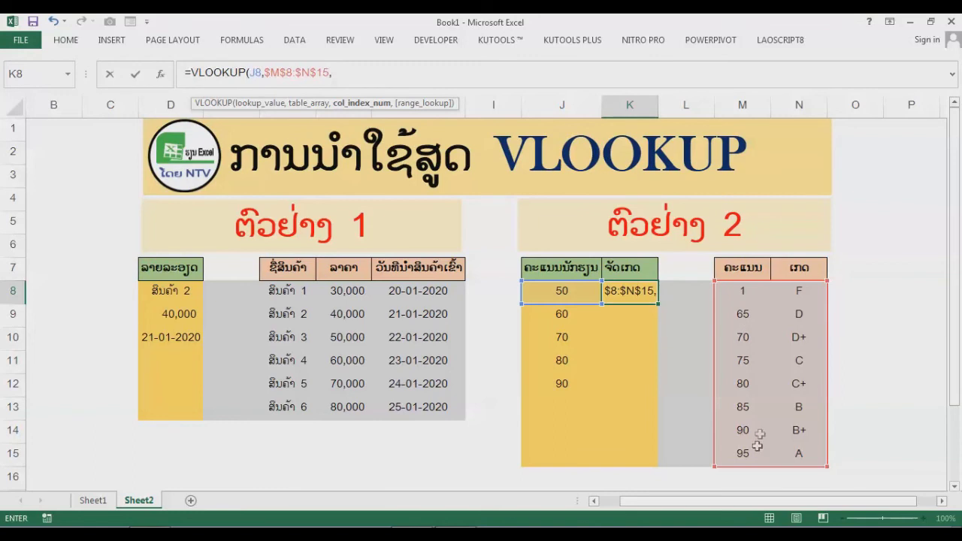
pyautogui.write('2,')
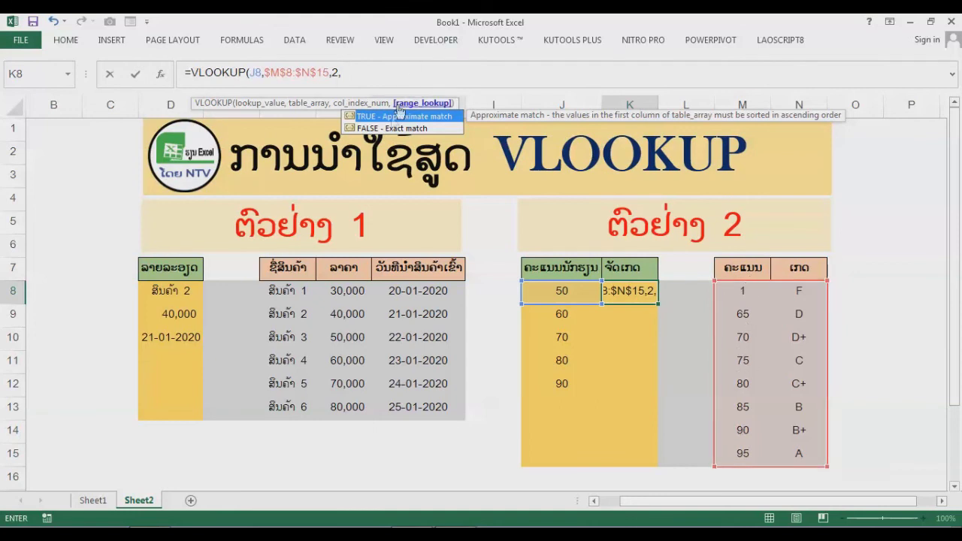
pyautogui.doubleClick(383, 128)
pyautogui.write(')')
pyautogui.press('Return')
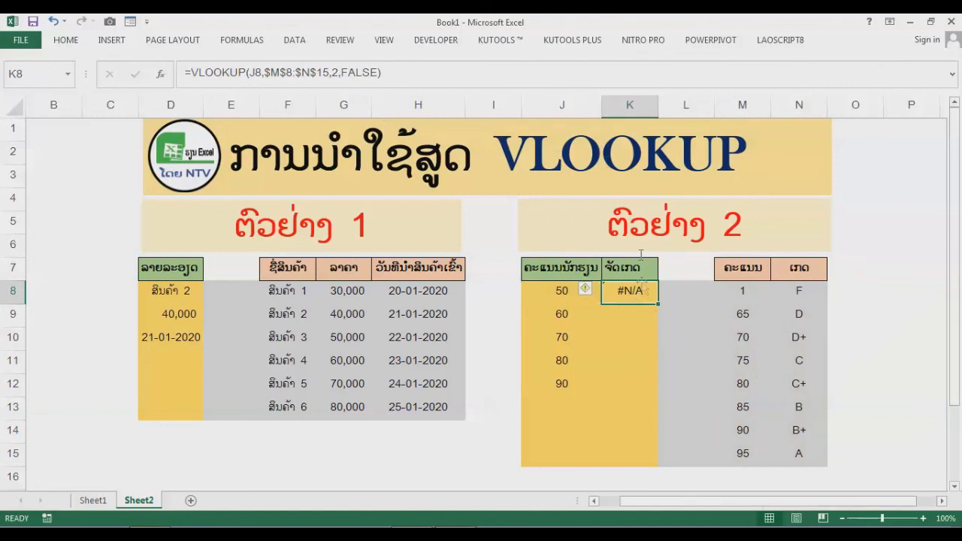
# Fill the exact-match formula from K8 down to K12 and compare the grades with the grading table
pyautogui.moveTo(655, 307); pyautogui.dragTo(652, 390)
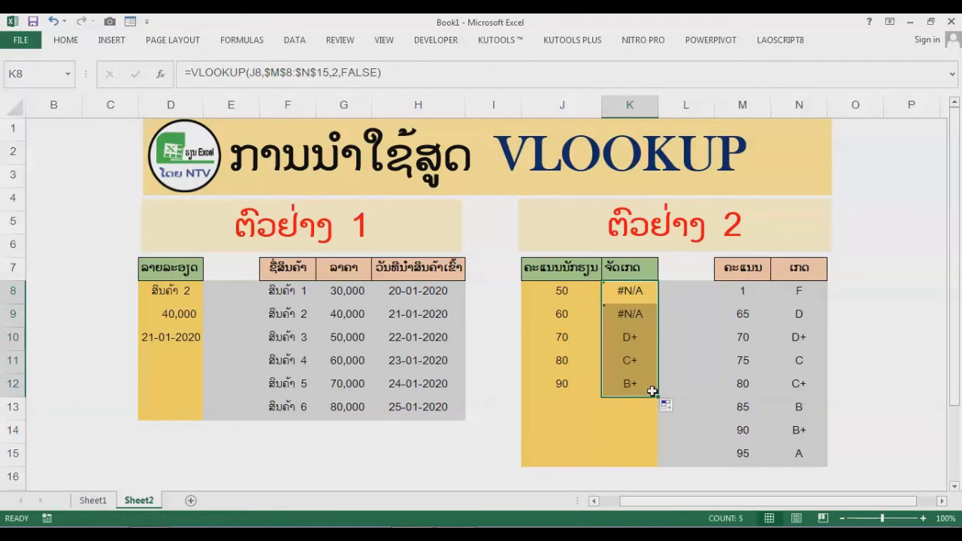
pyautogui.click(635, 335)
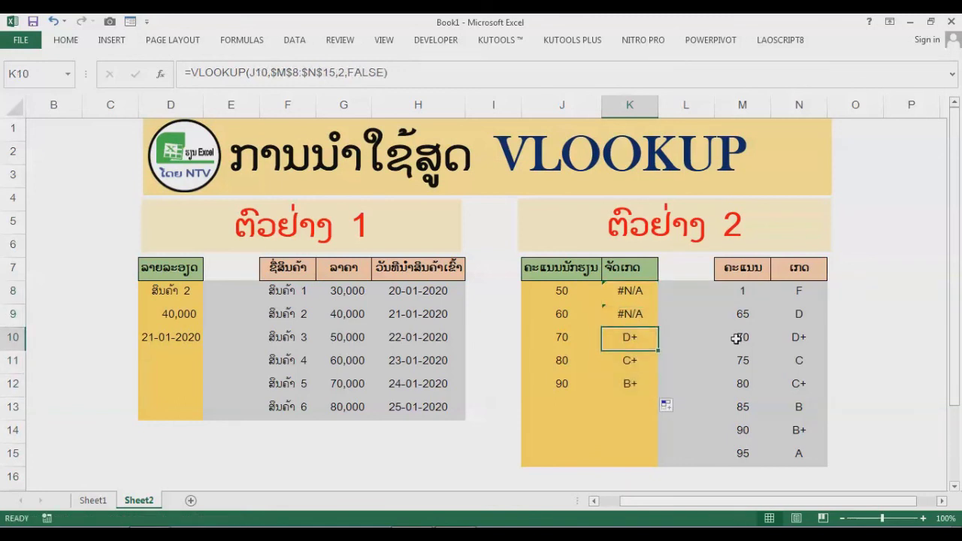
pyautogui.doubleClick(627, 362)
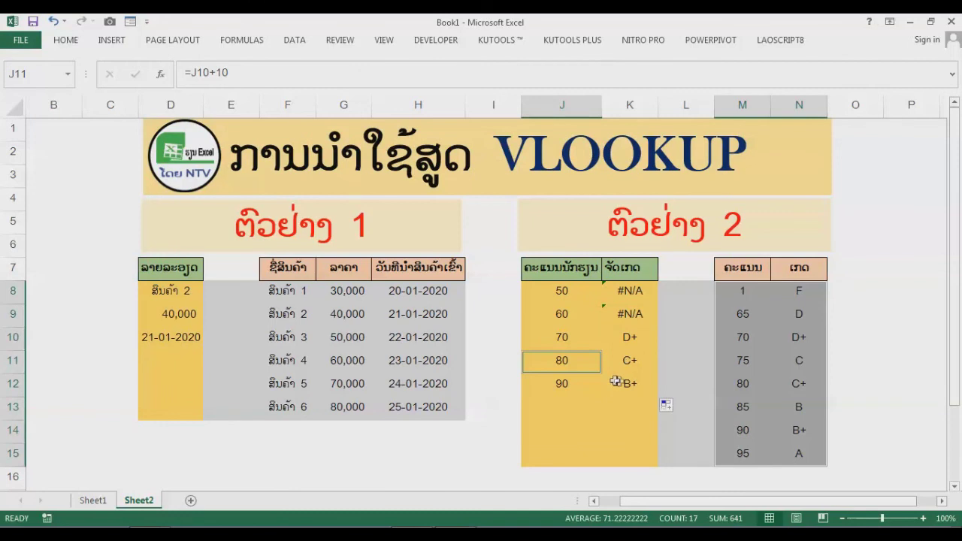
pyautogui.click(624, 385)
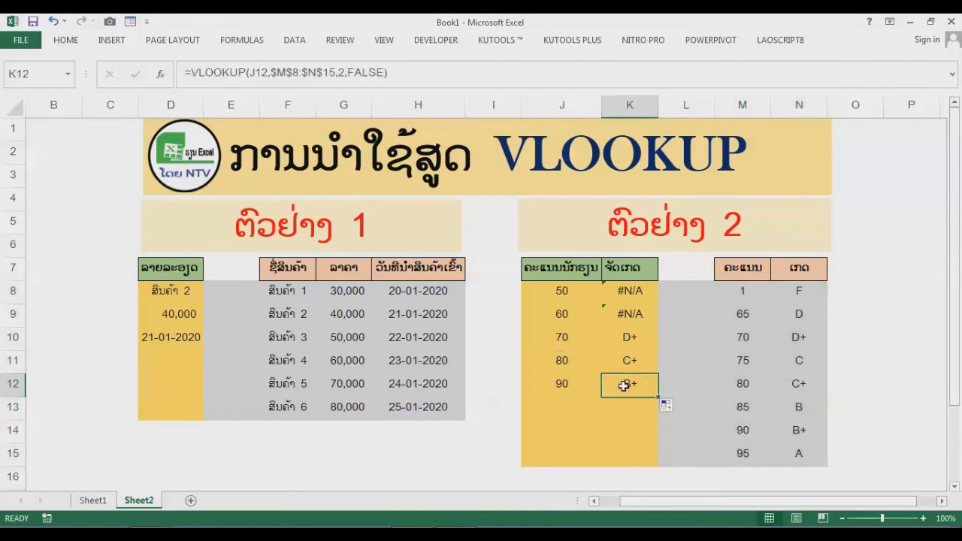
# Change the match type in the K8 formula from FALSE to TRUE and fill it down to K12 for approximate-match grades
pyautogui.click(637, 296)
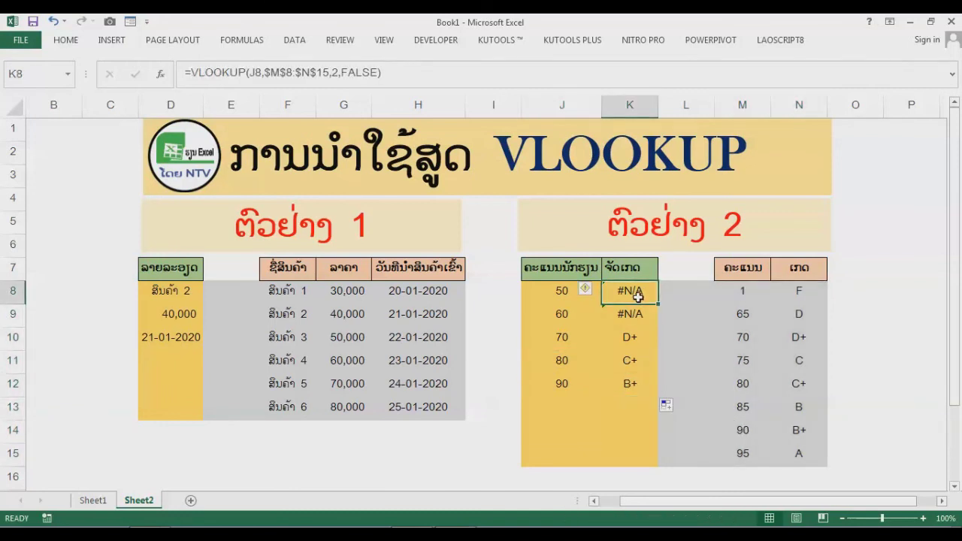
pyautogui.click(377, 72)
pyautogui.moveTo(377, 73); pyautogui.dragTo(342, 72)
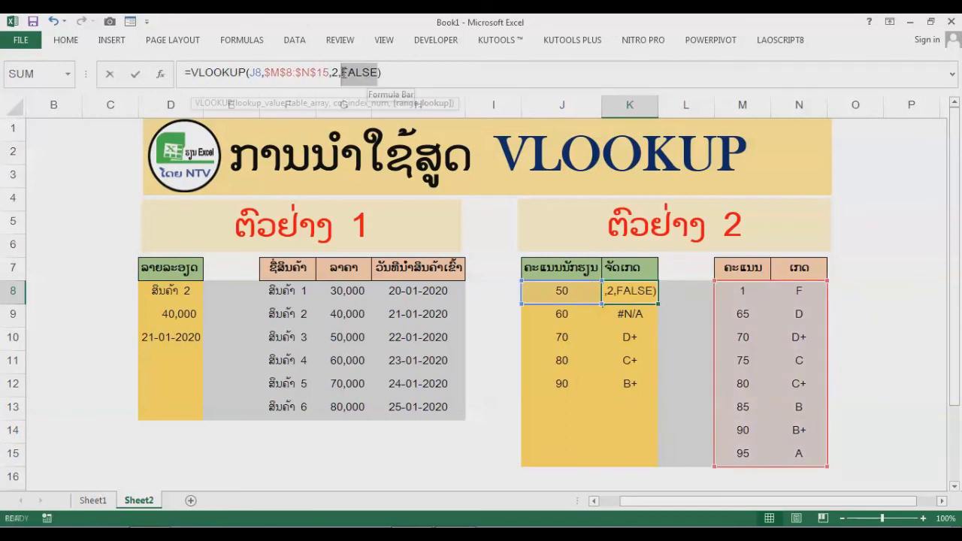
pyautogui.press('BackSpace')
pyautogui.write('TRUE')
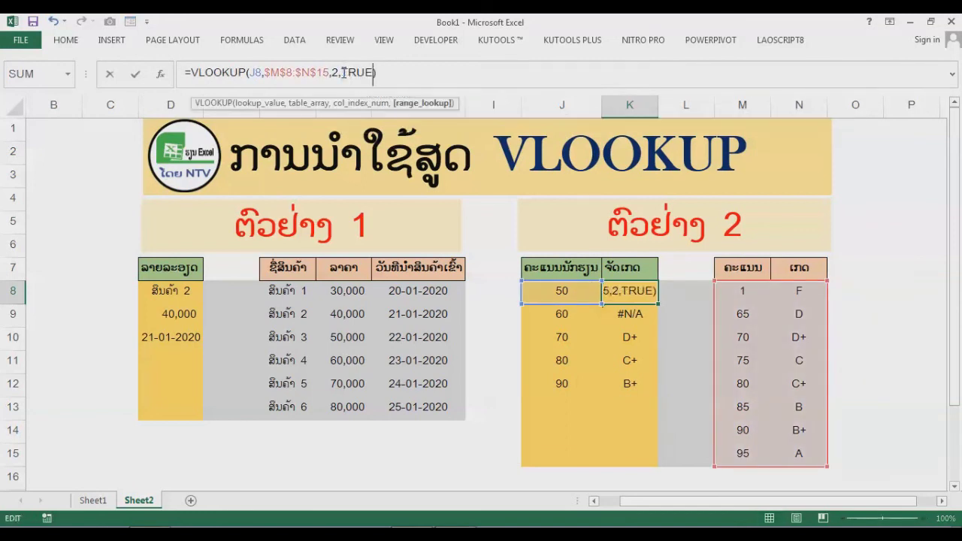
pyautogui.hotkey('ctrl', 'Return')
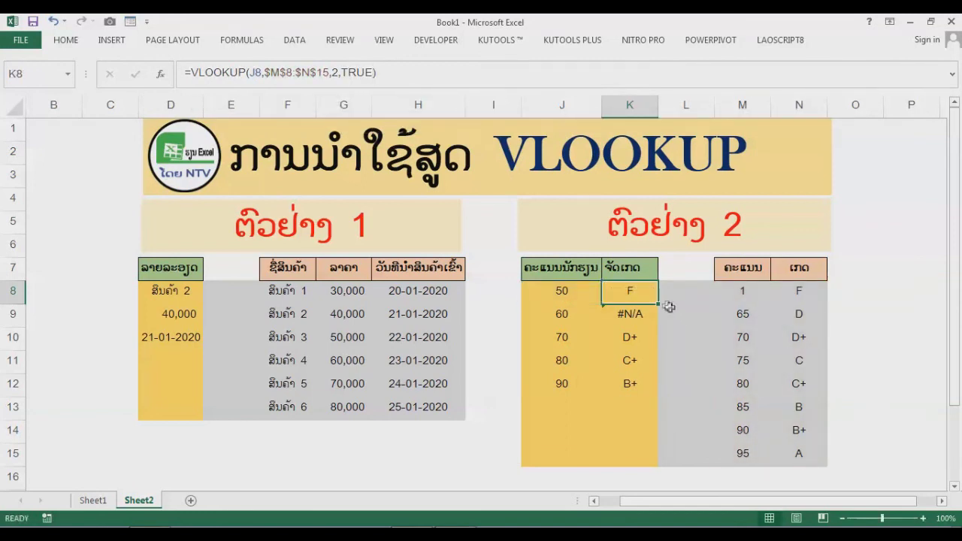
pyautogui.moveTo(659, 307); pyautogui.dragTo(643, 401)
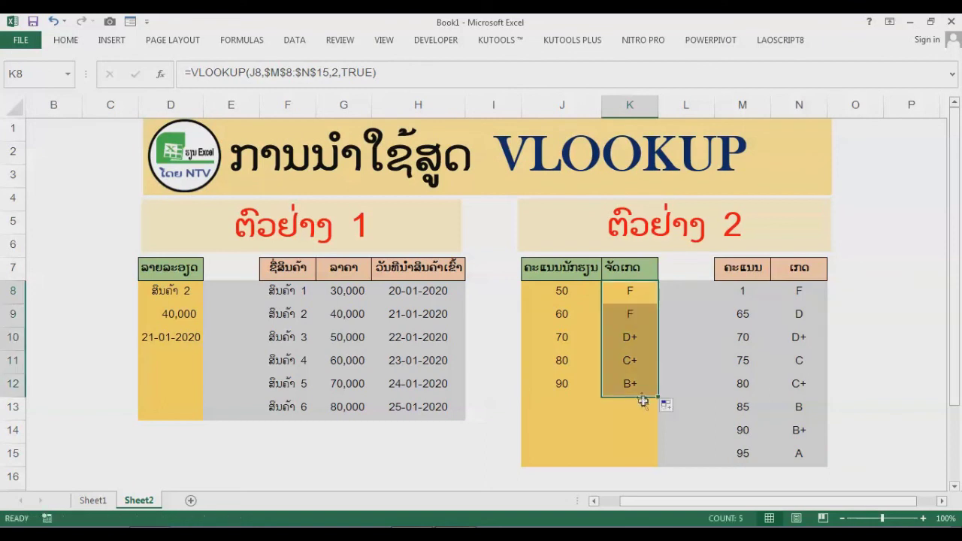
pyautogui.click(749, 319)
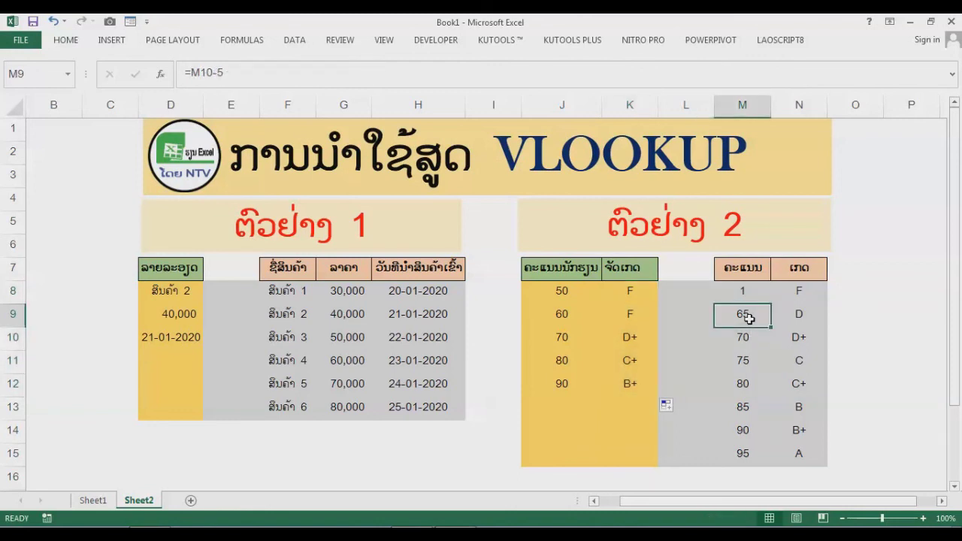